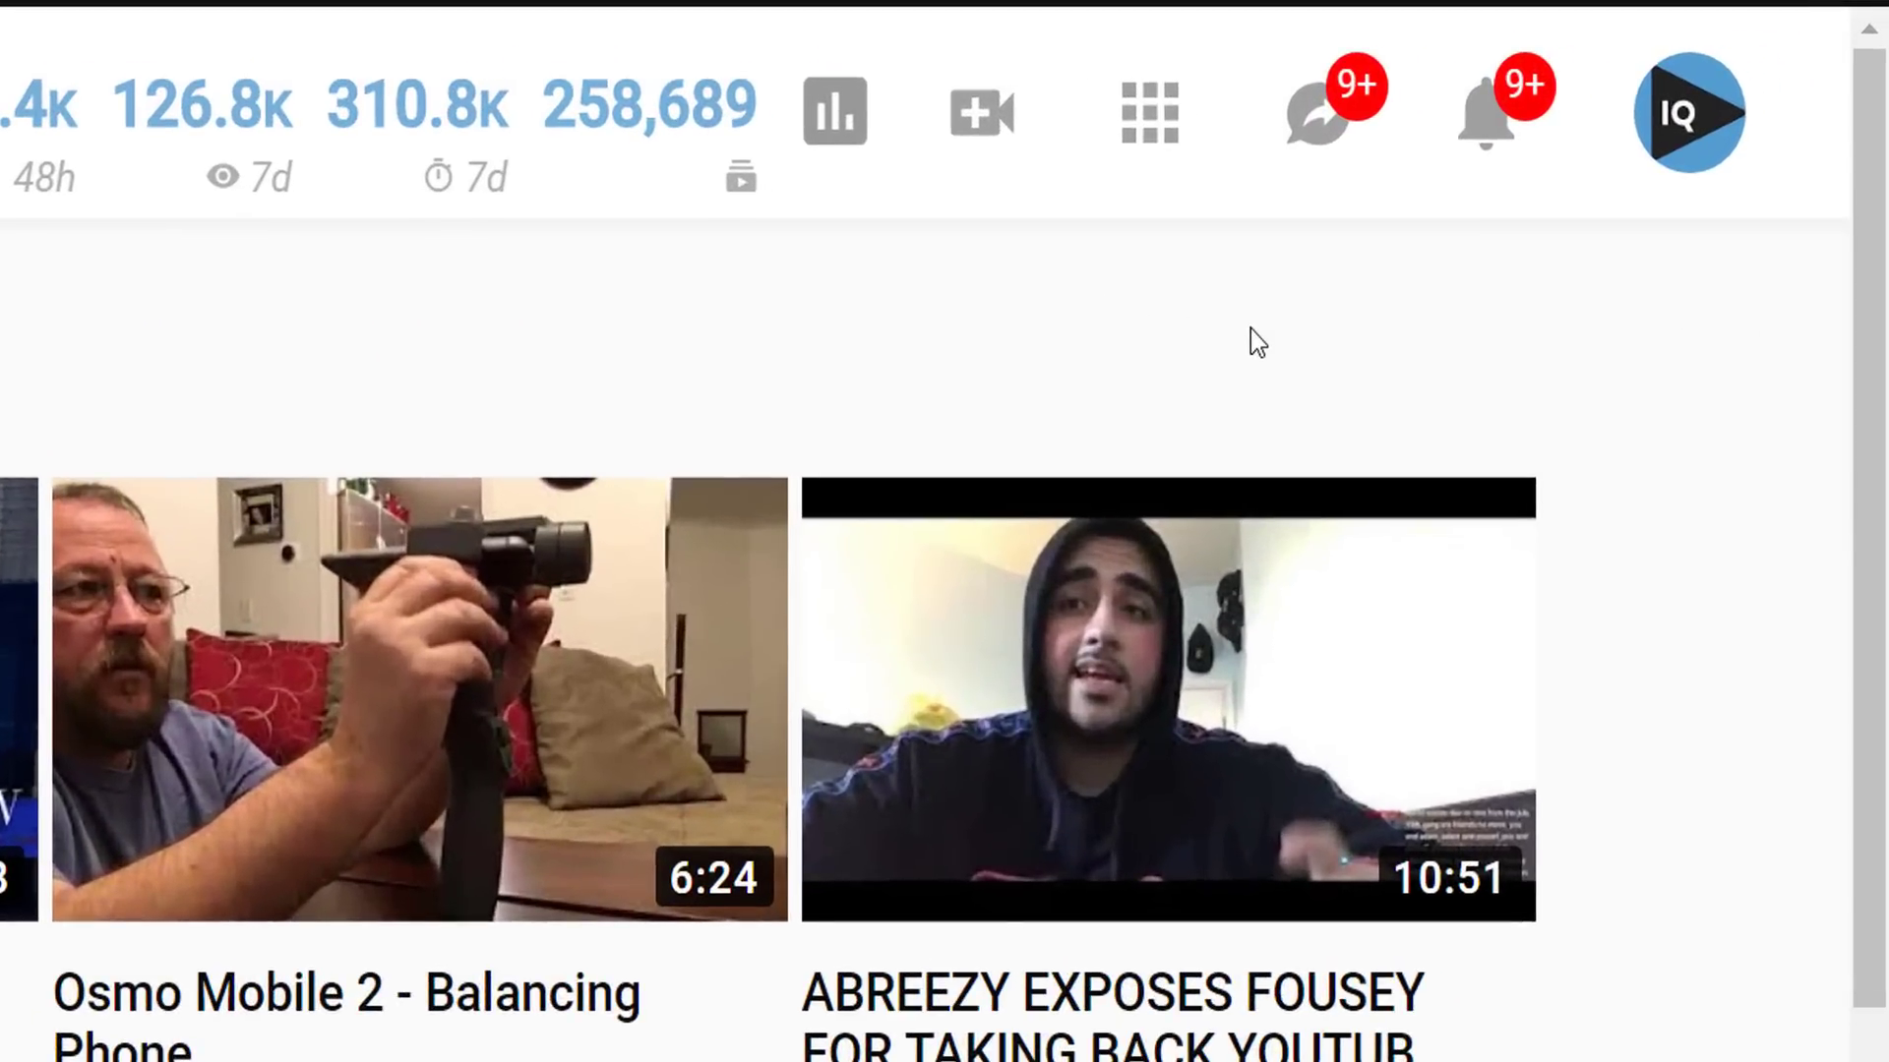
# - Open YouTube Studio from the account menu and show the channel's uploaded videos
pyautogui.click(1716, 138)
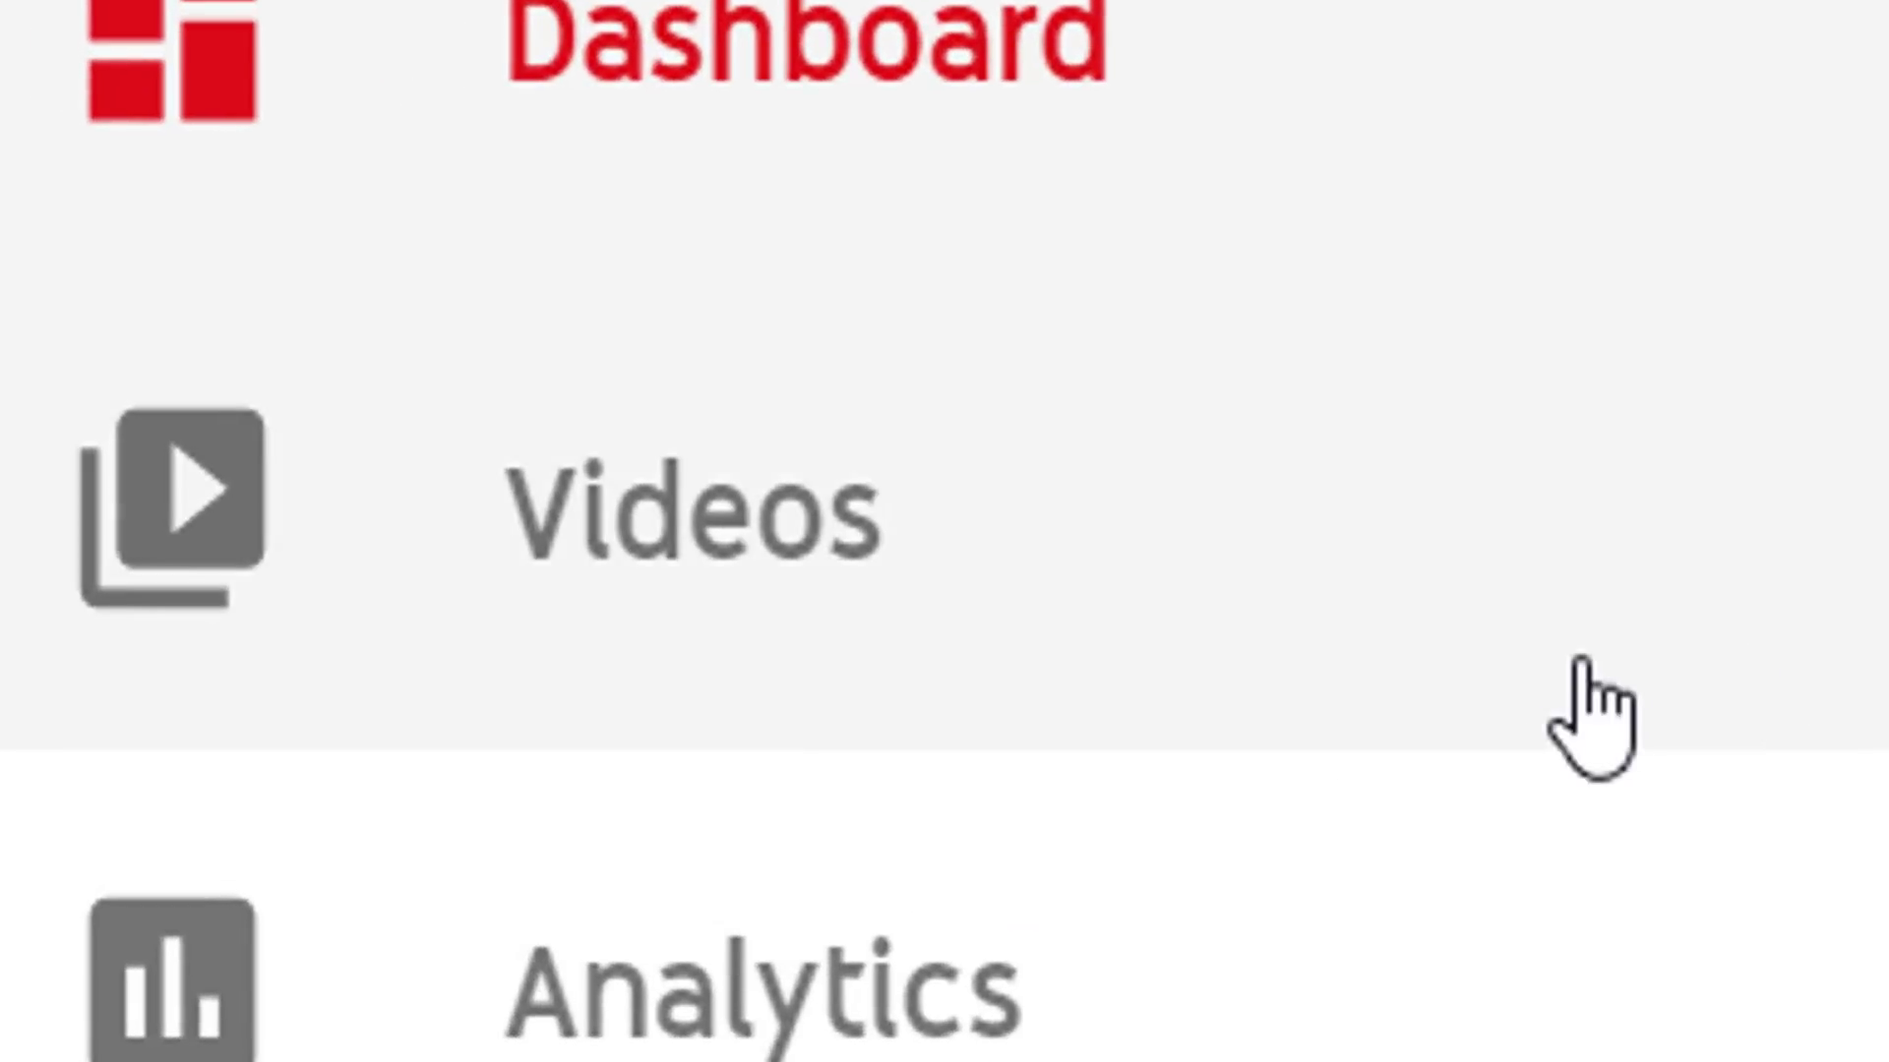
pyautogui.click(688, 511)
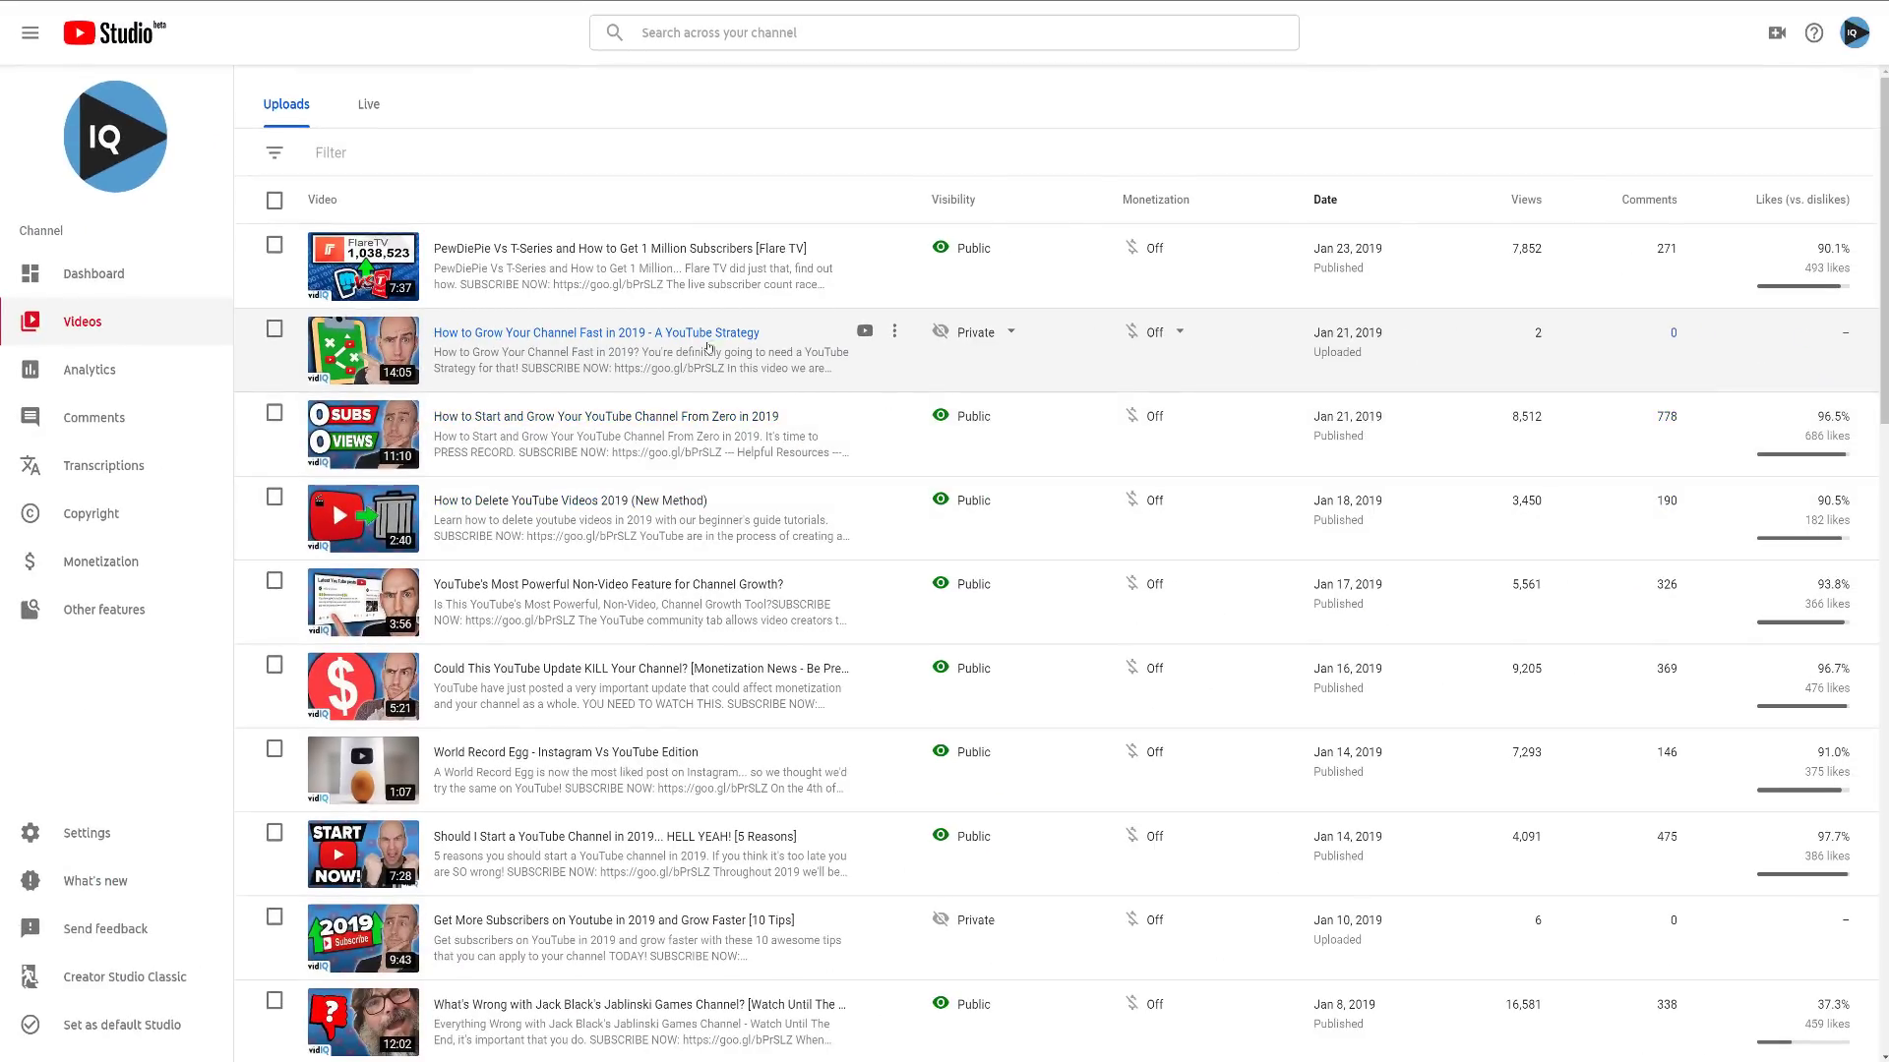
# - Open 'How to Grow Your Channel Fast in 2019' details and show its advanced settings
pyautogui.click(706, 337)
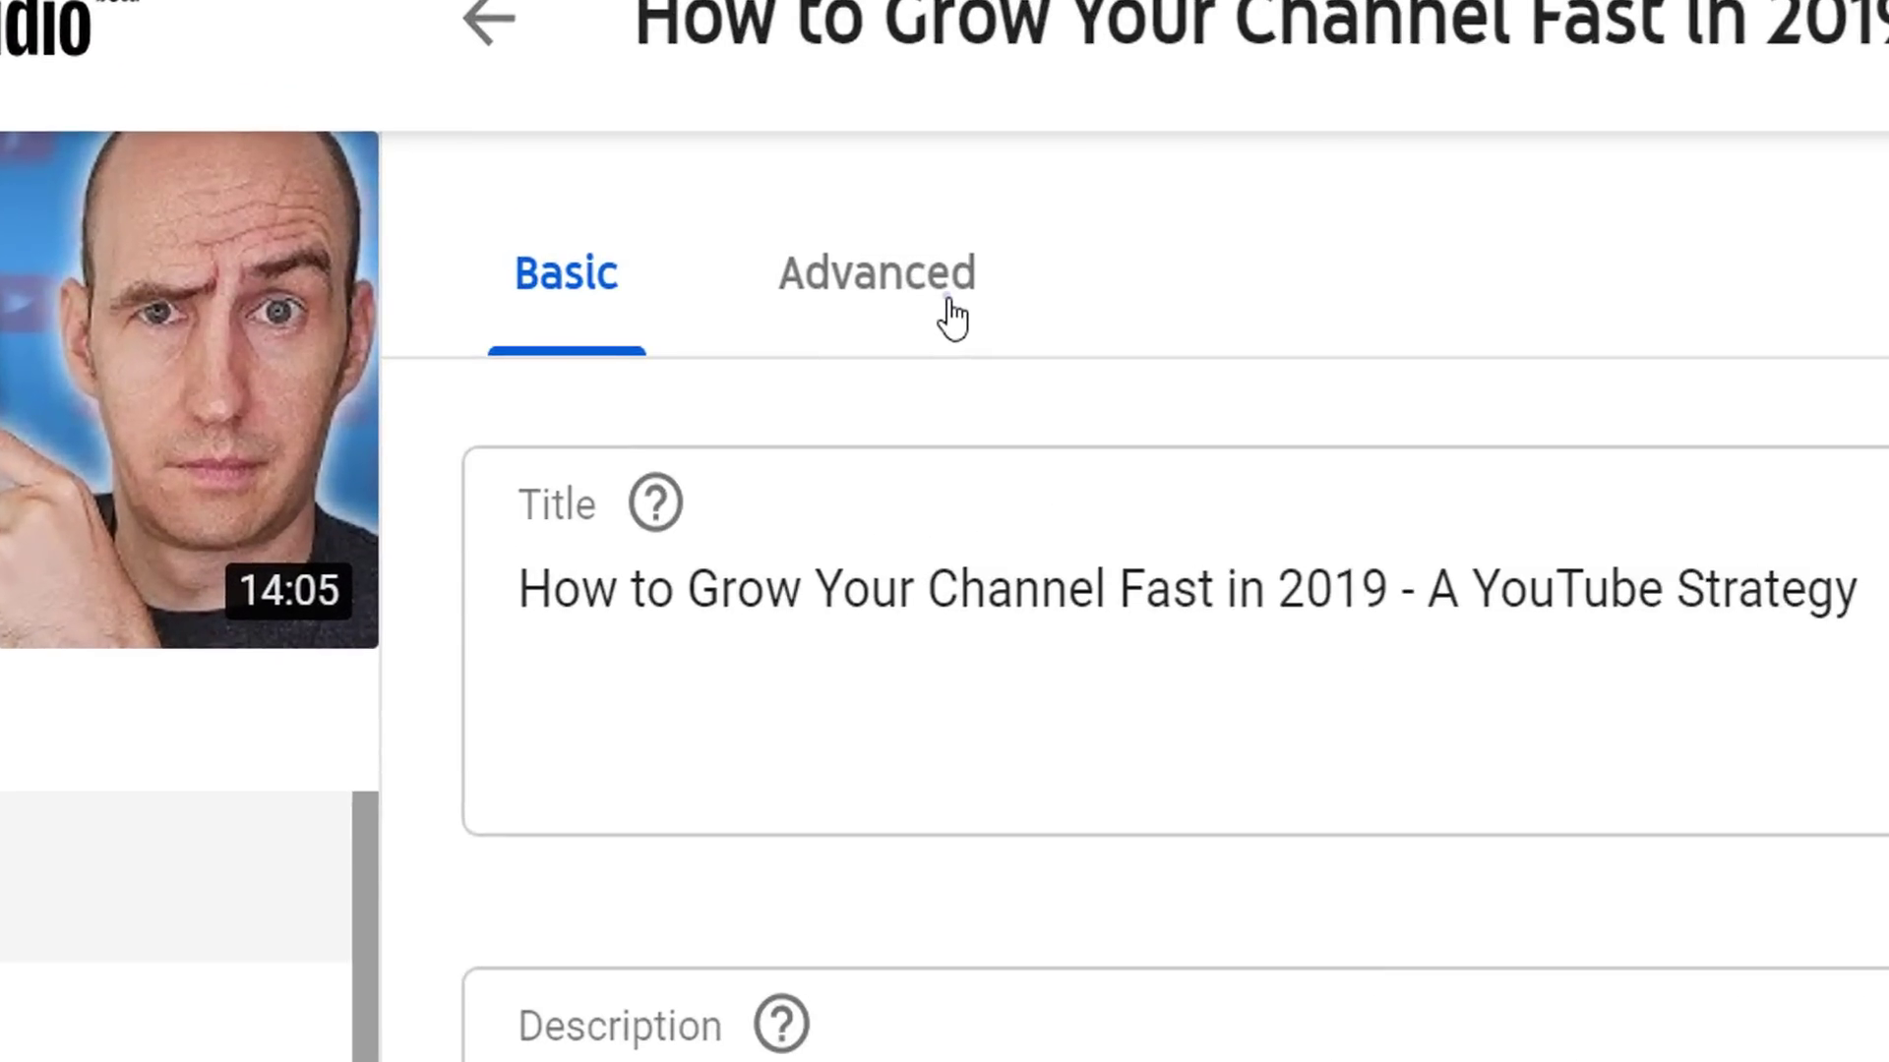
pyautogui.click(950, 316)
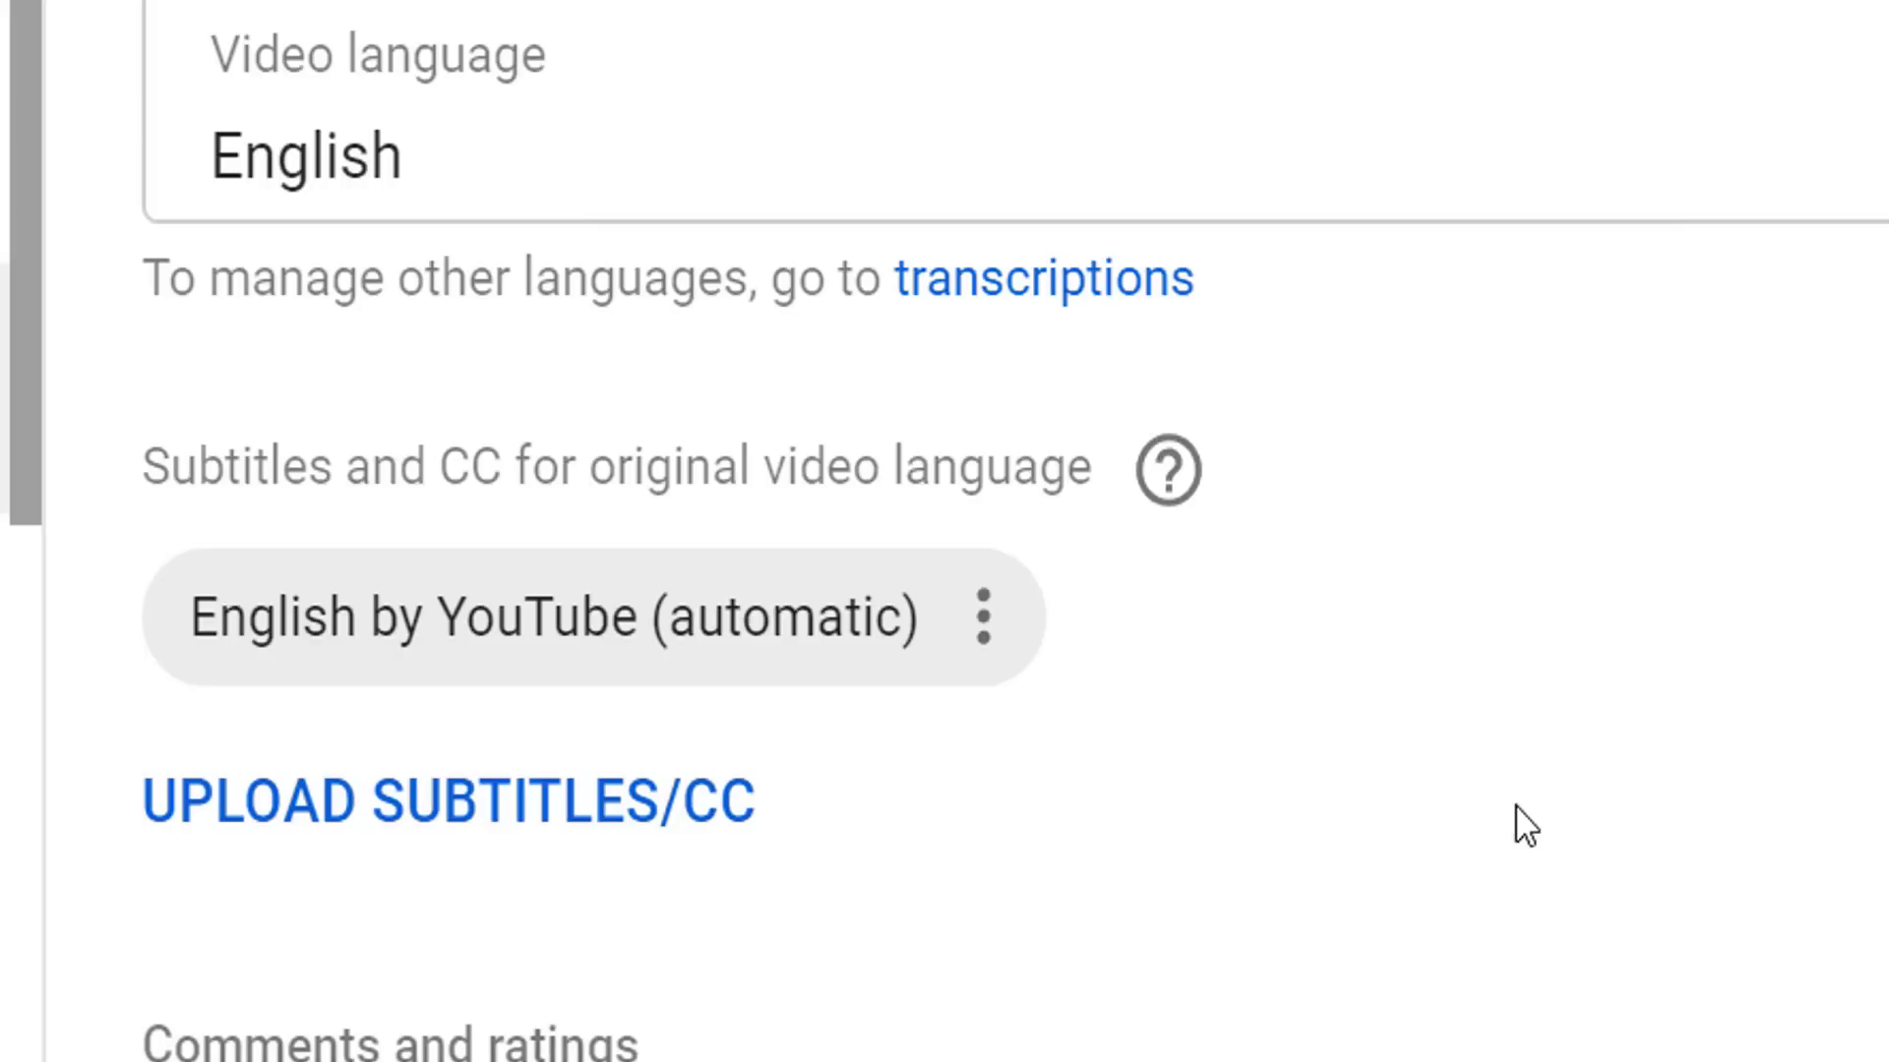
# - Upload captions.srt as a timed English subtitle file for the video
pyautogui.click(544, 814)
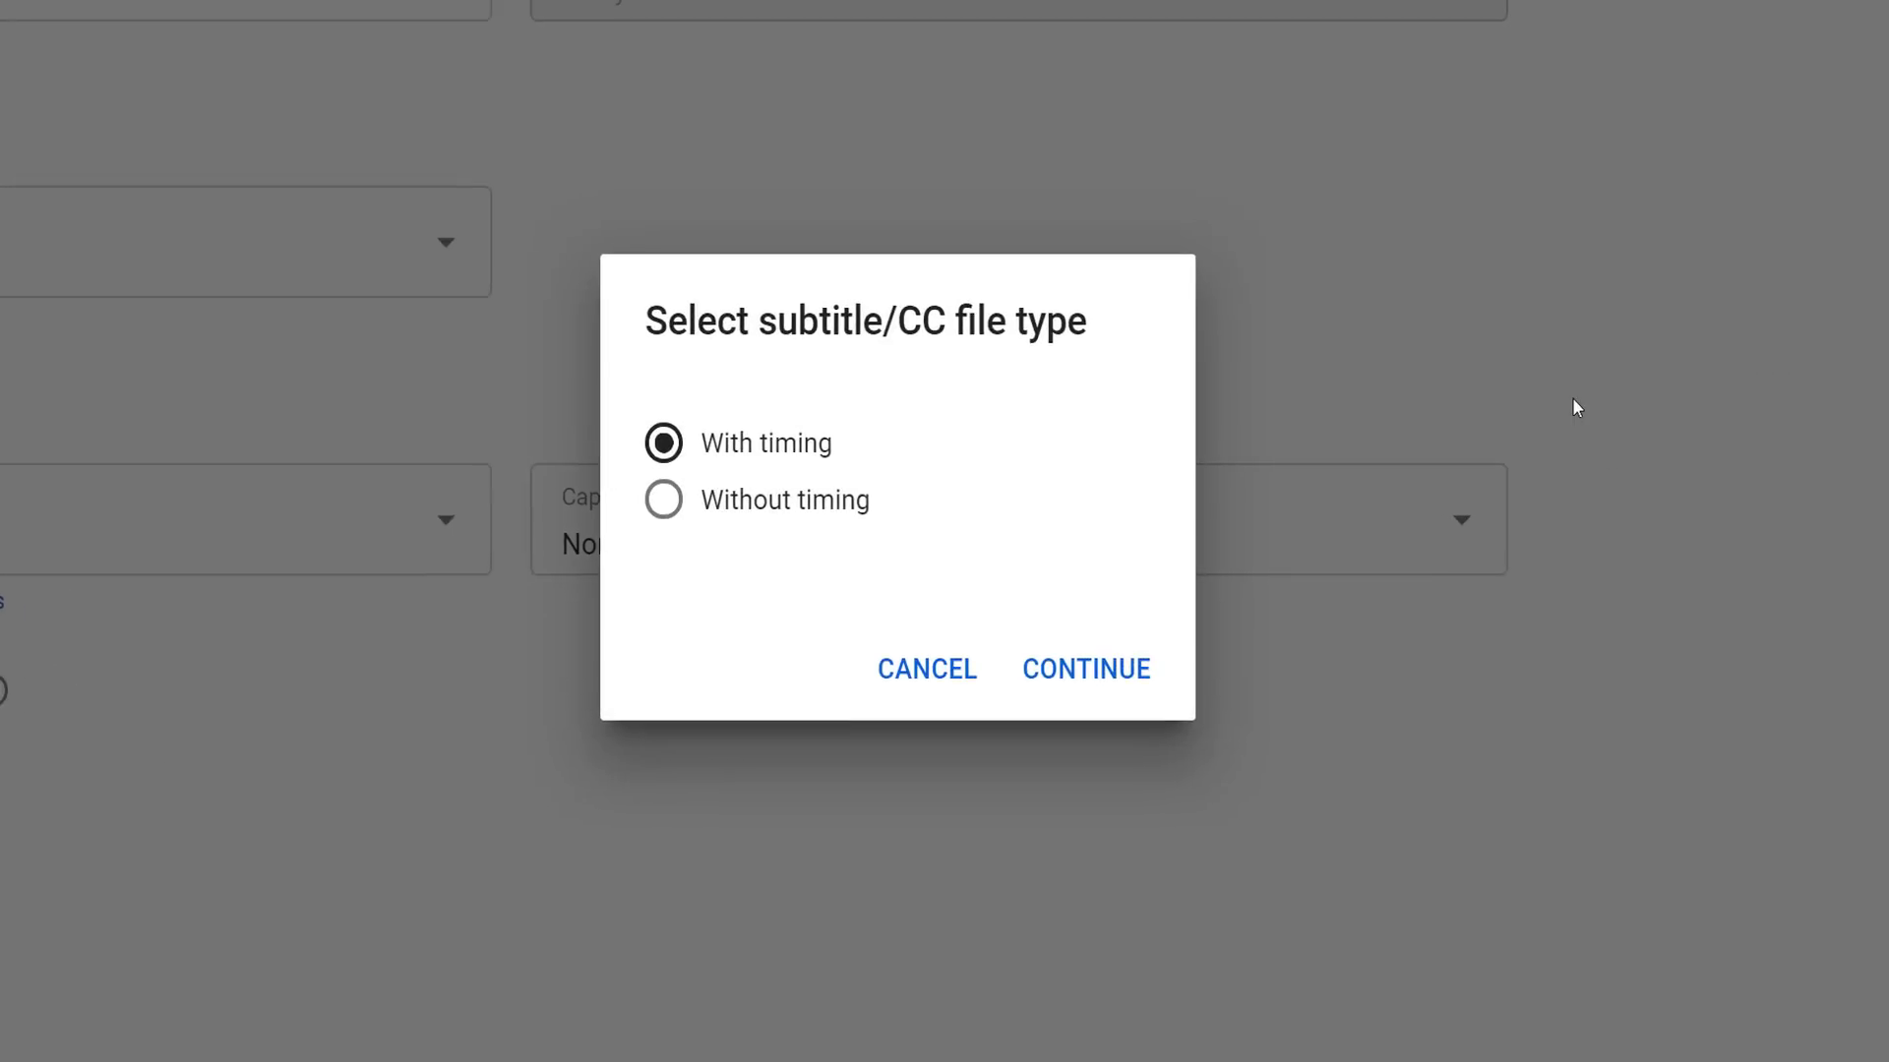
pyautogui.click(1093, 659)
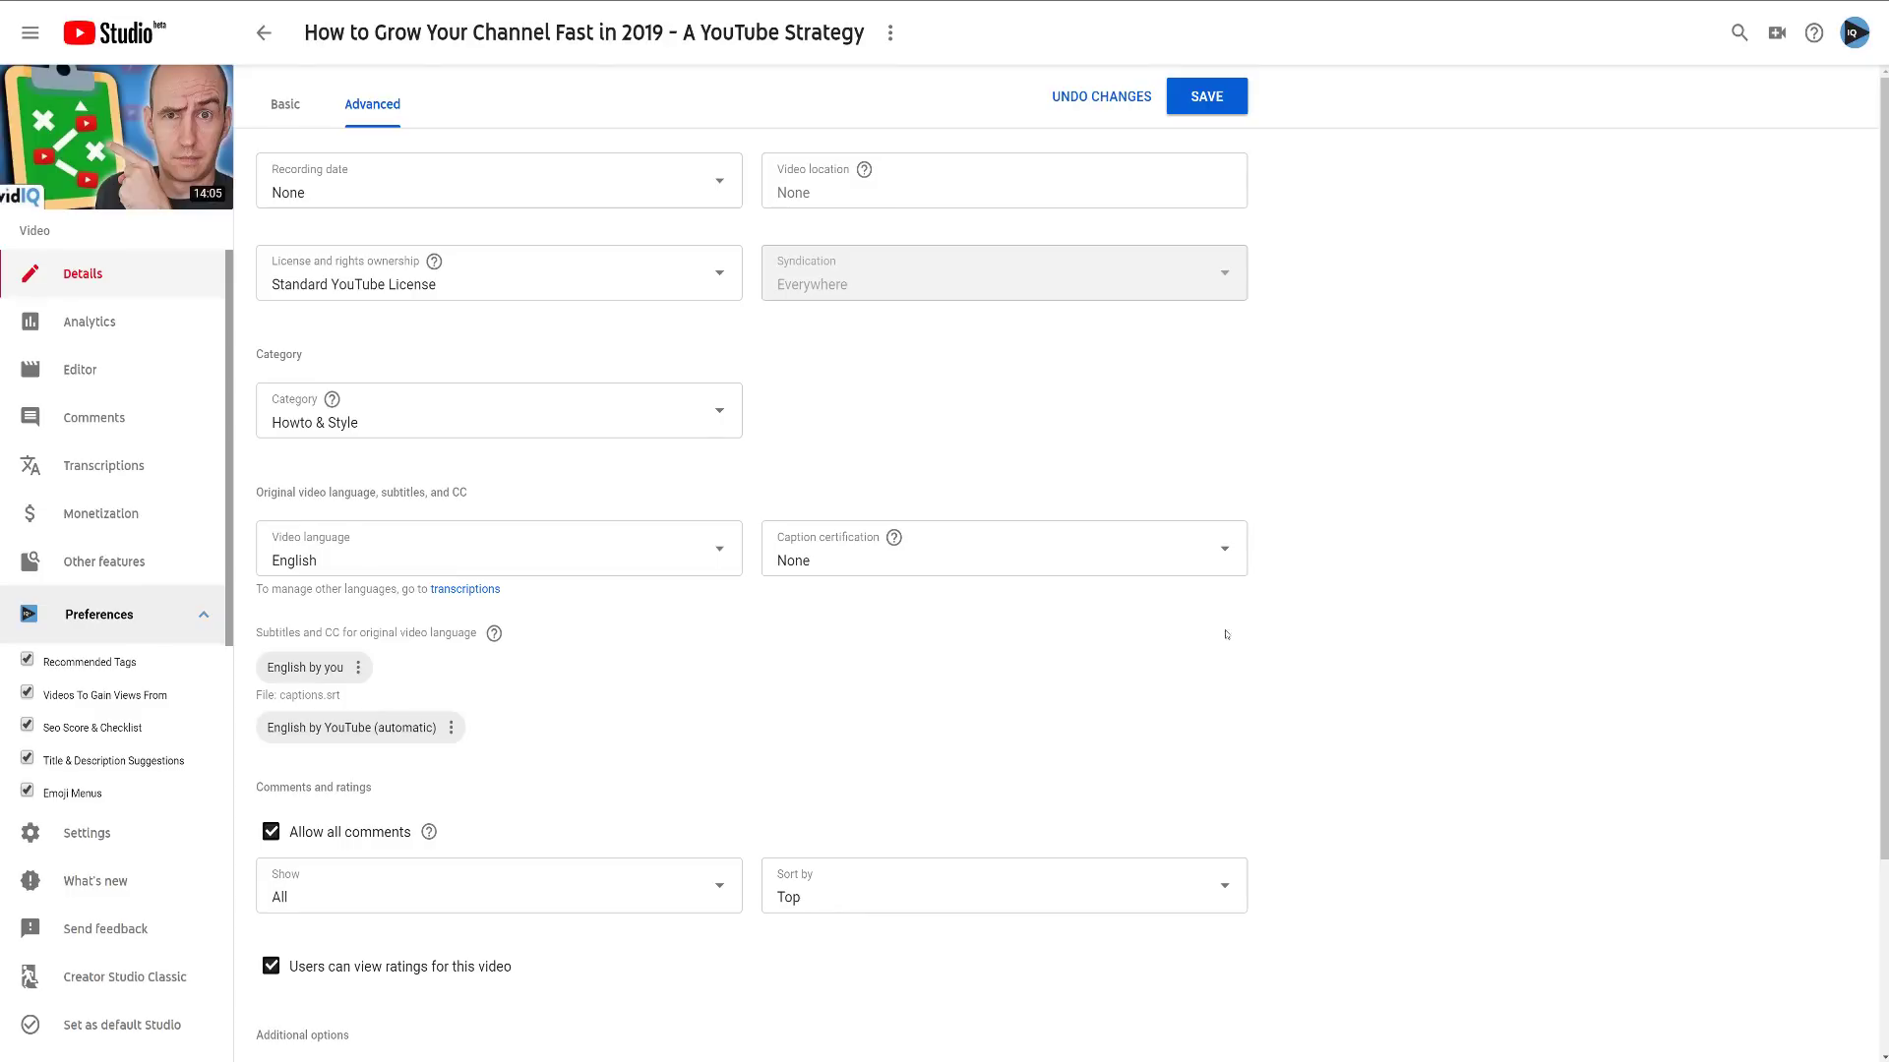
# - Save the uploaded captions and open the automatic English captions' options to download them
pyautogui.click(1206, 96)
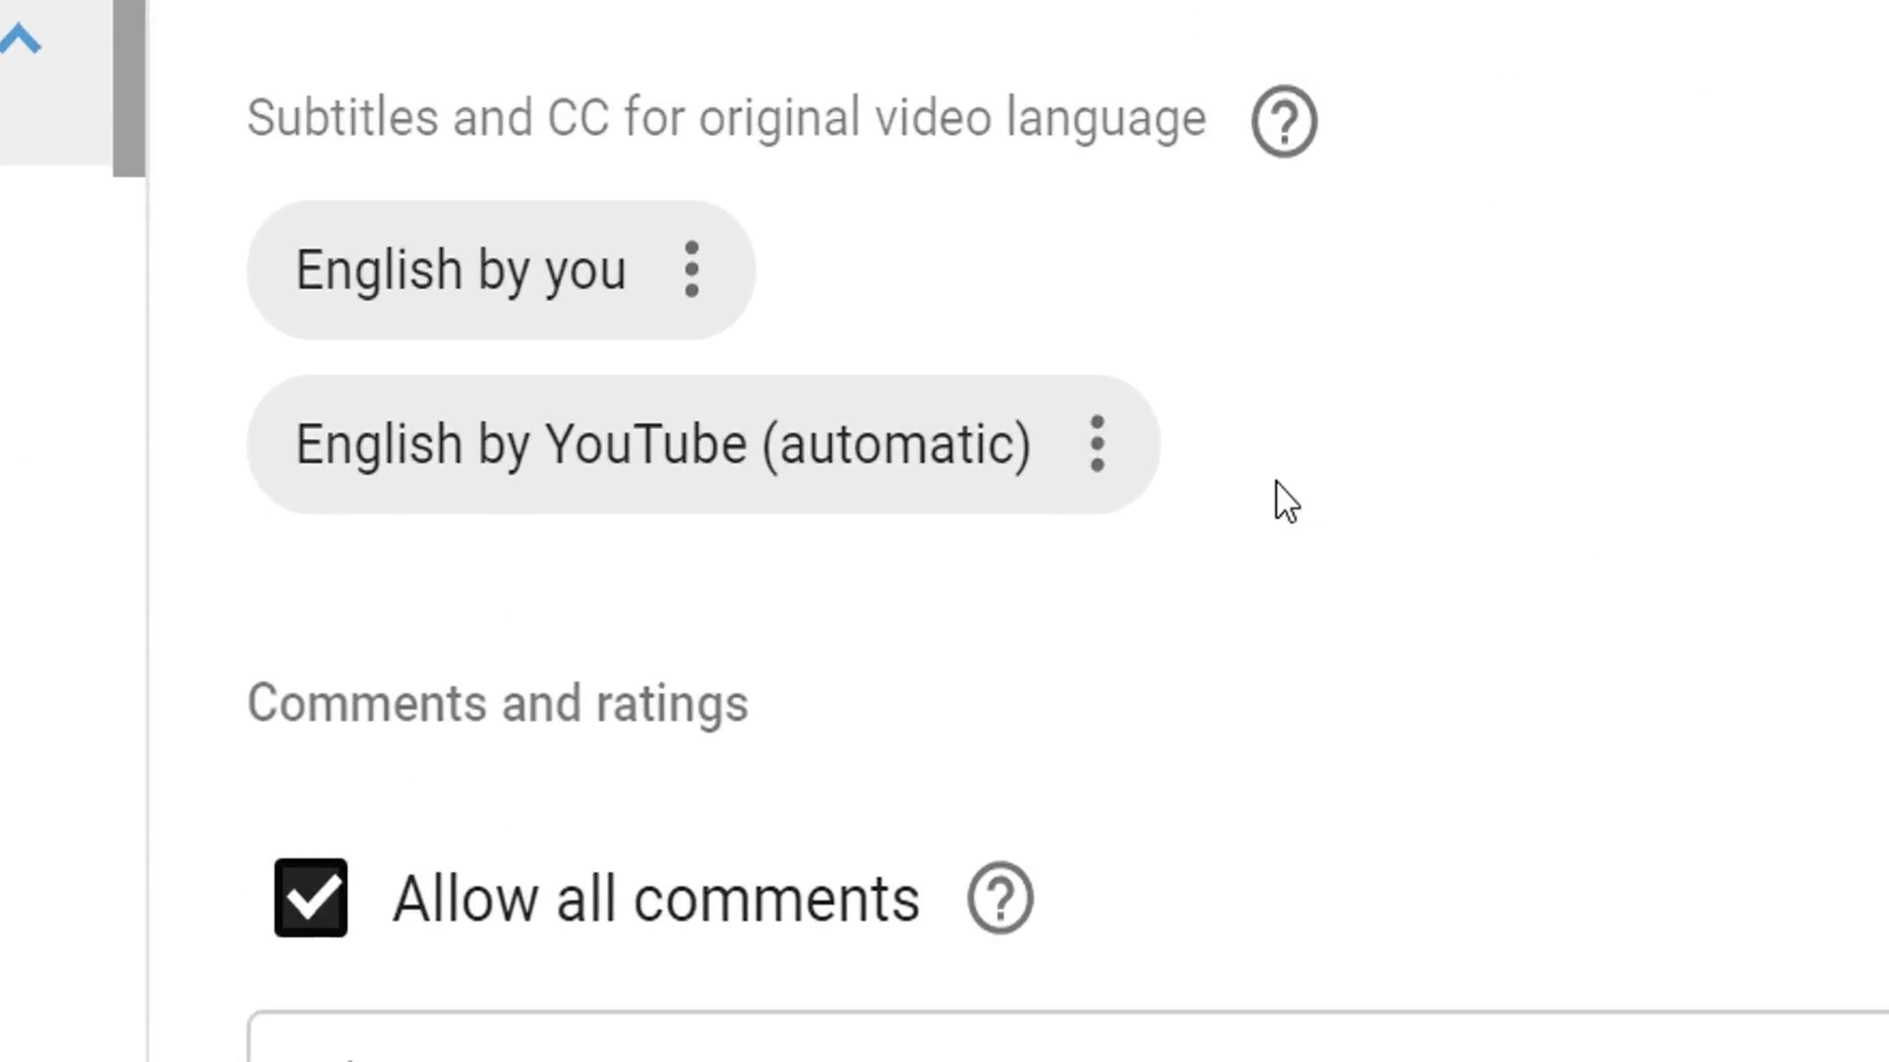
pyautogui.click(1098, 457)
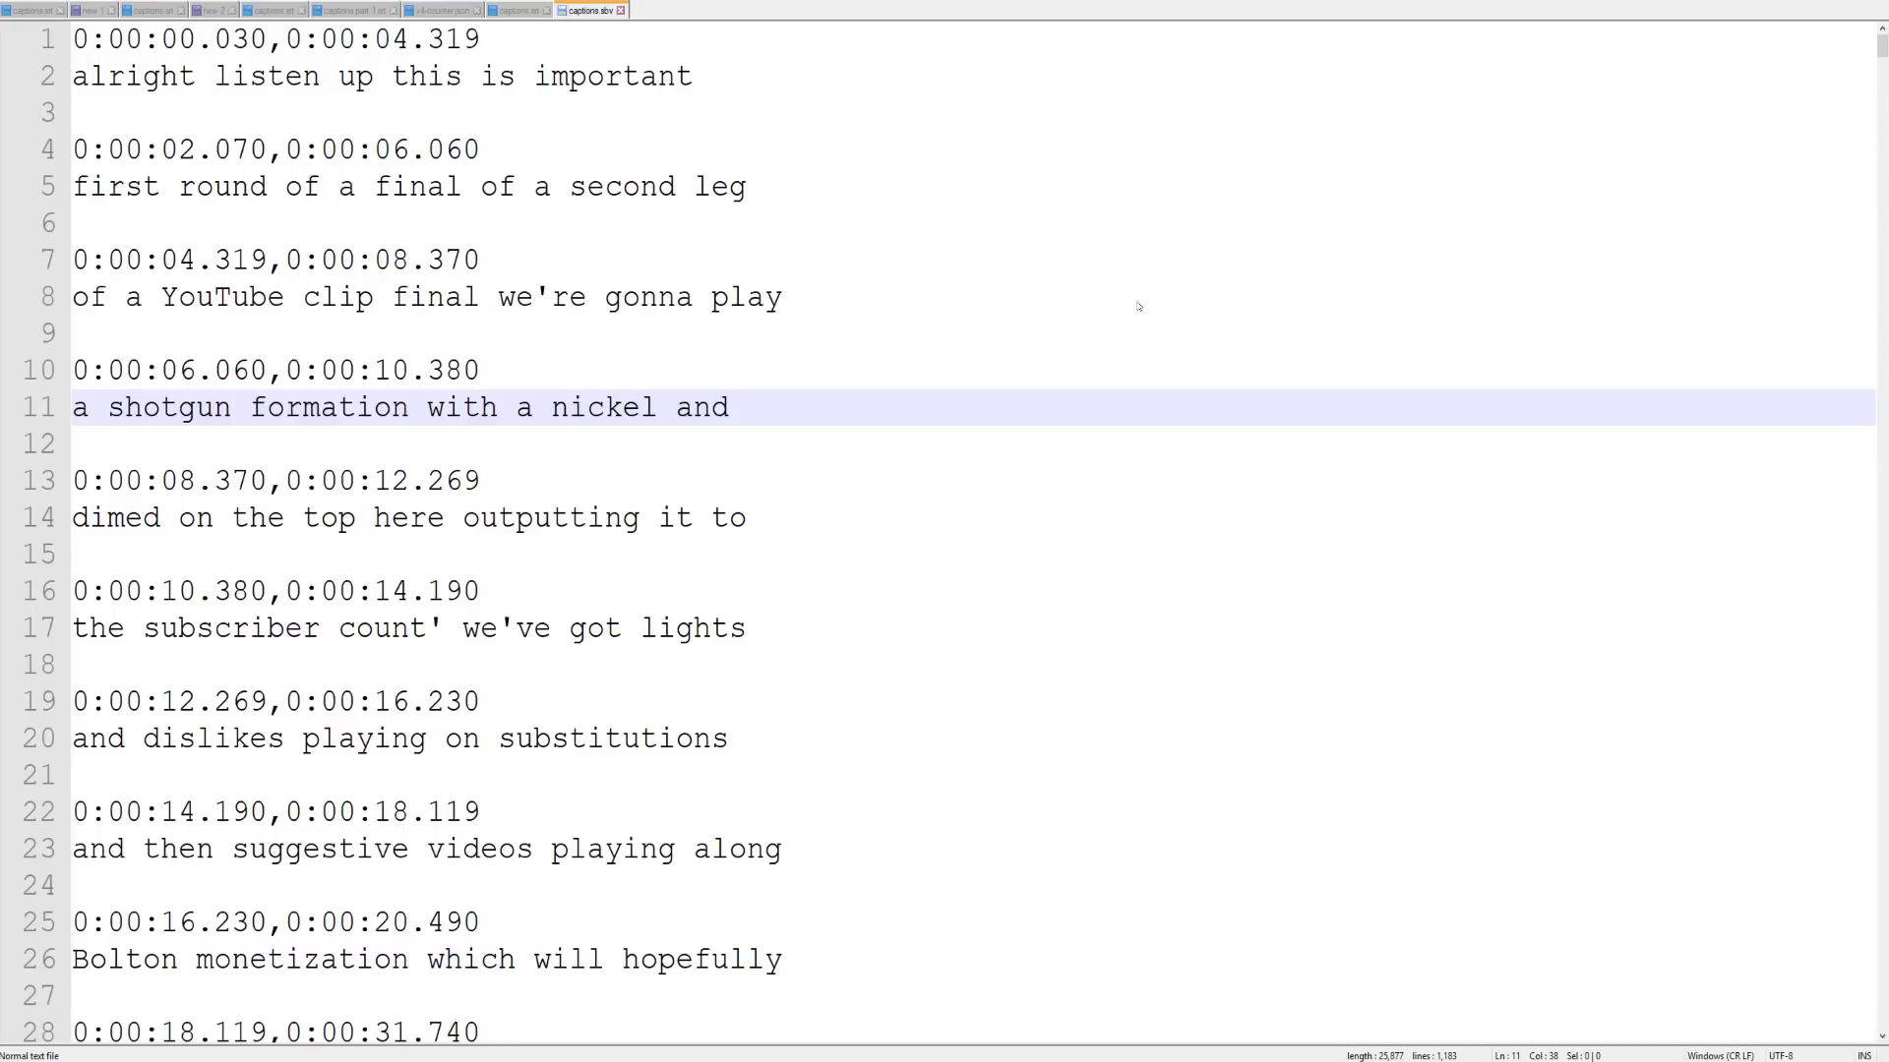
# - Change the lowercase 'a' starting the first caption line to 'A', making it 'Alright'
pyautogui.click(90, 76)
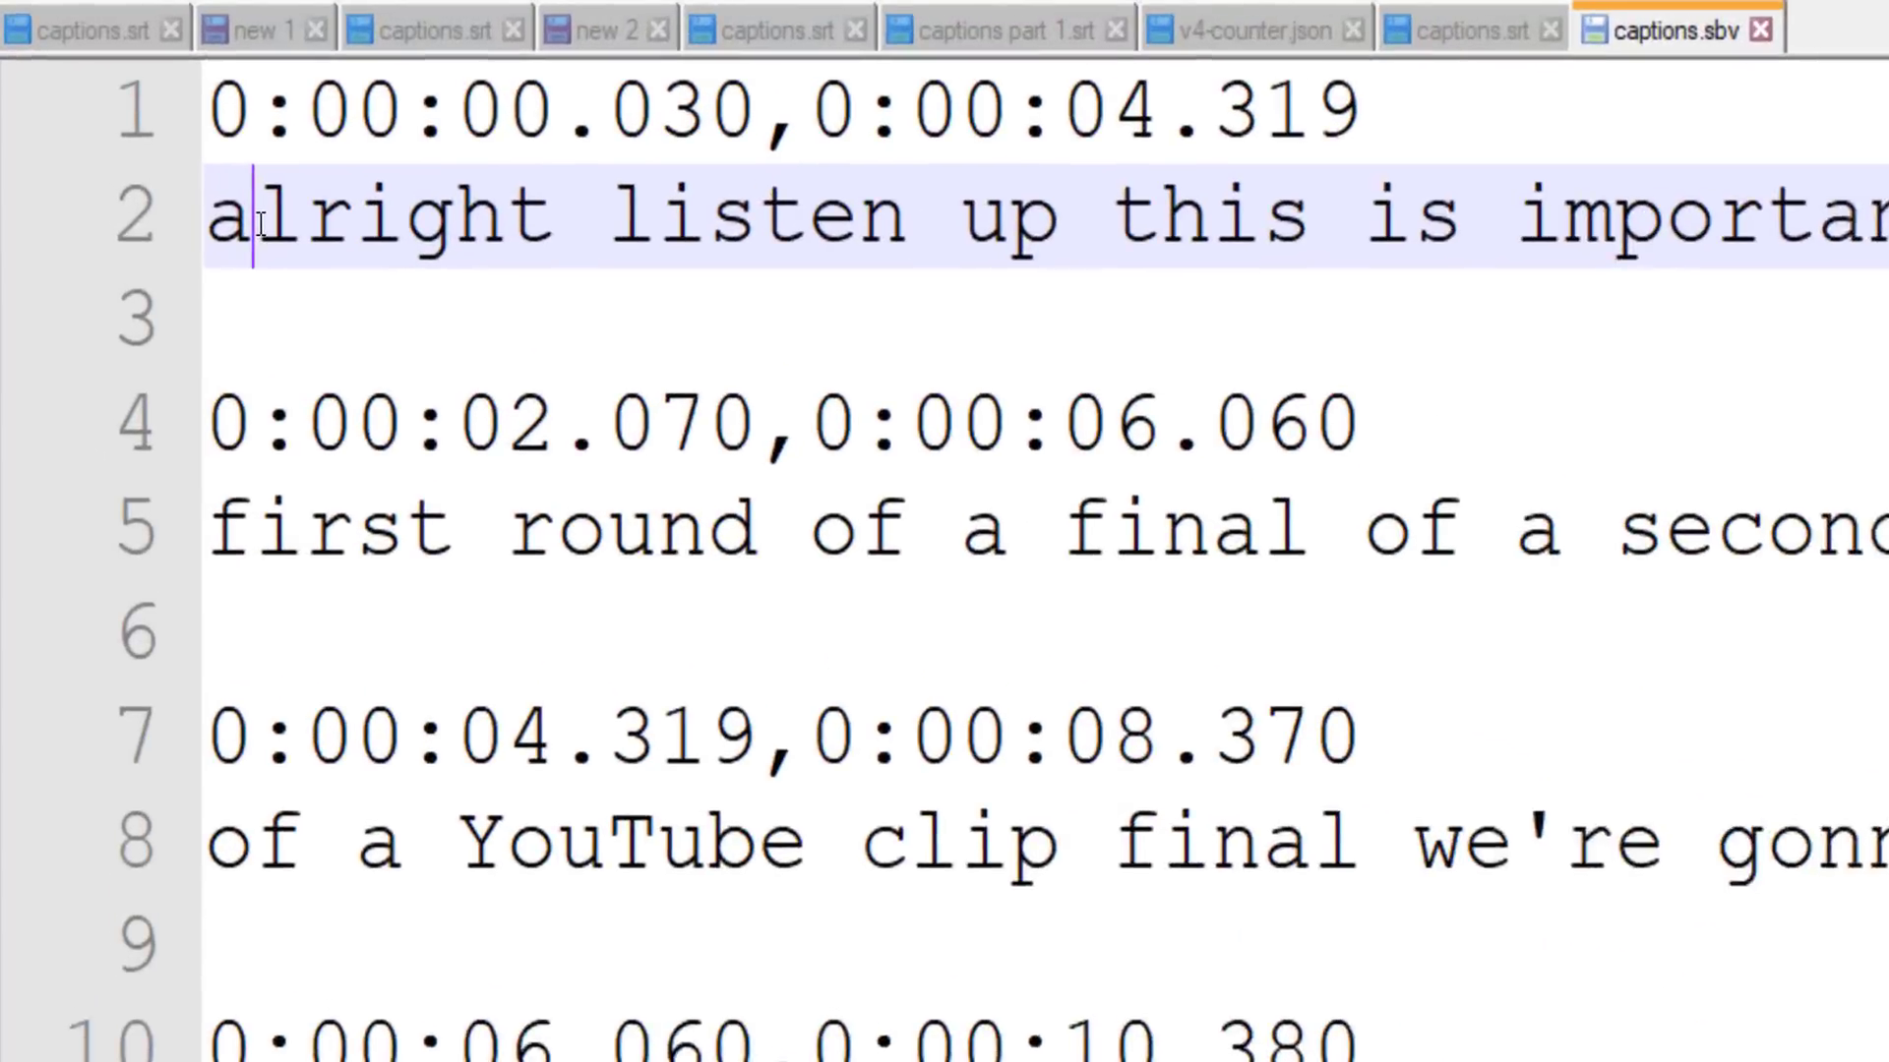
pyautogui.press('BackSpace')
pyautogui.write('A')
pyautogui.press('Down')
pyautogui.press('Escape')
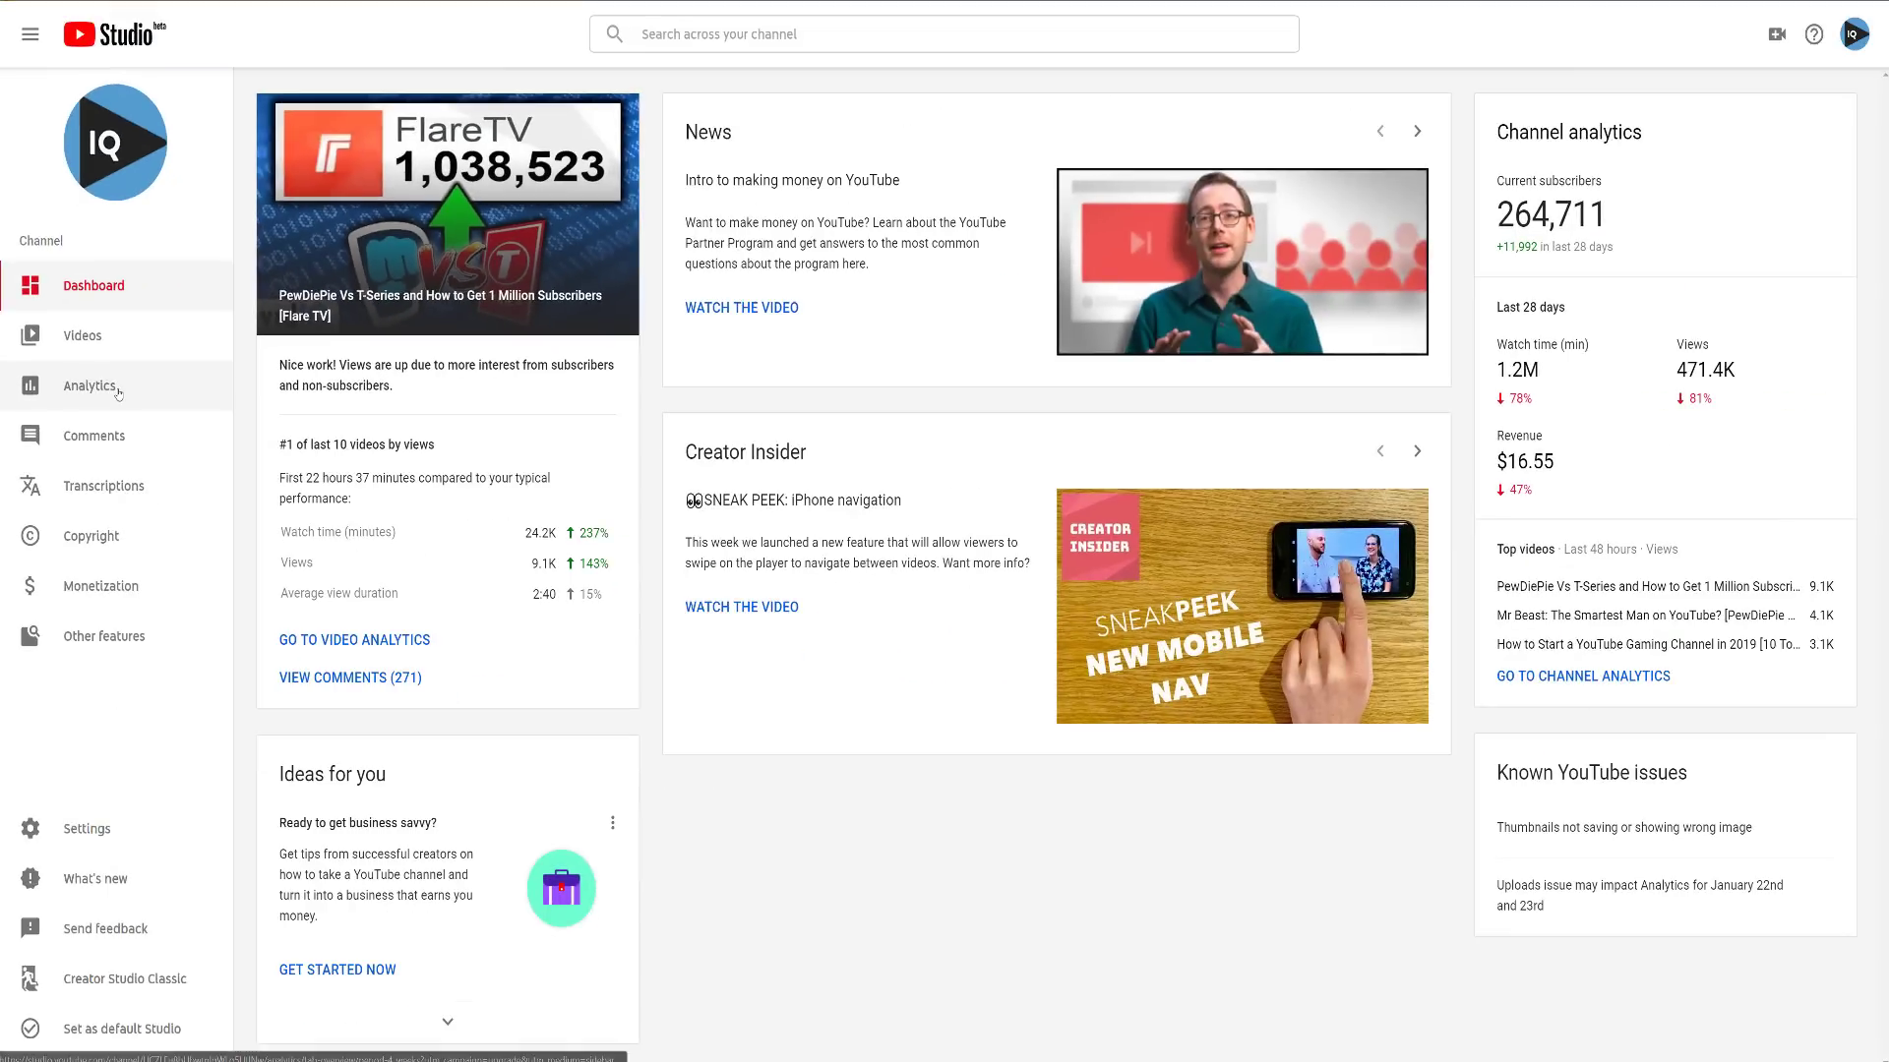
# - Show the Build an Audience analytics and scroll to Top subtitle/CC languages
pyautogui.click(117, 391)
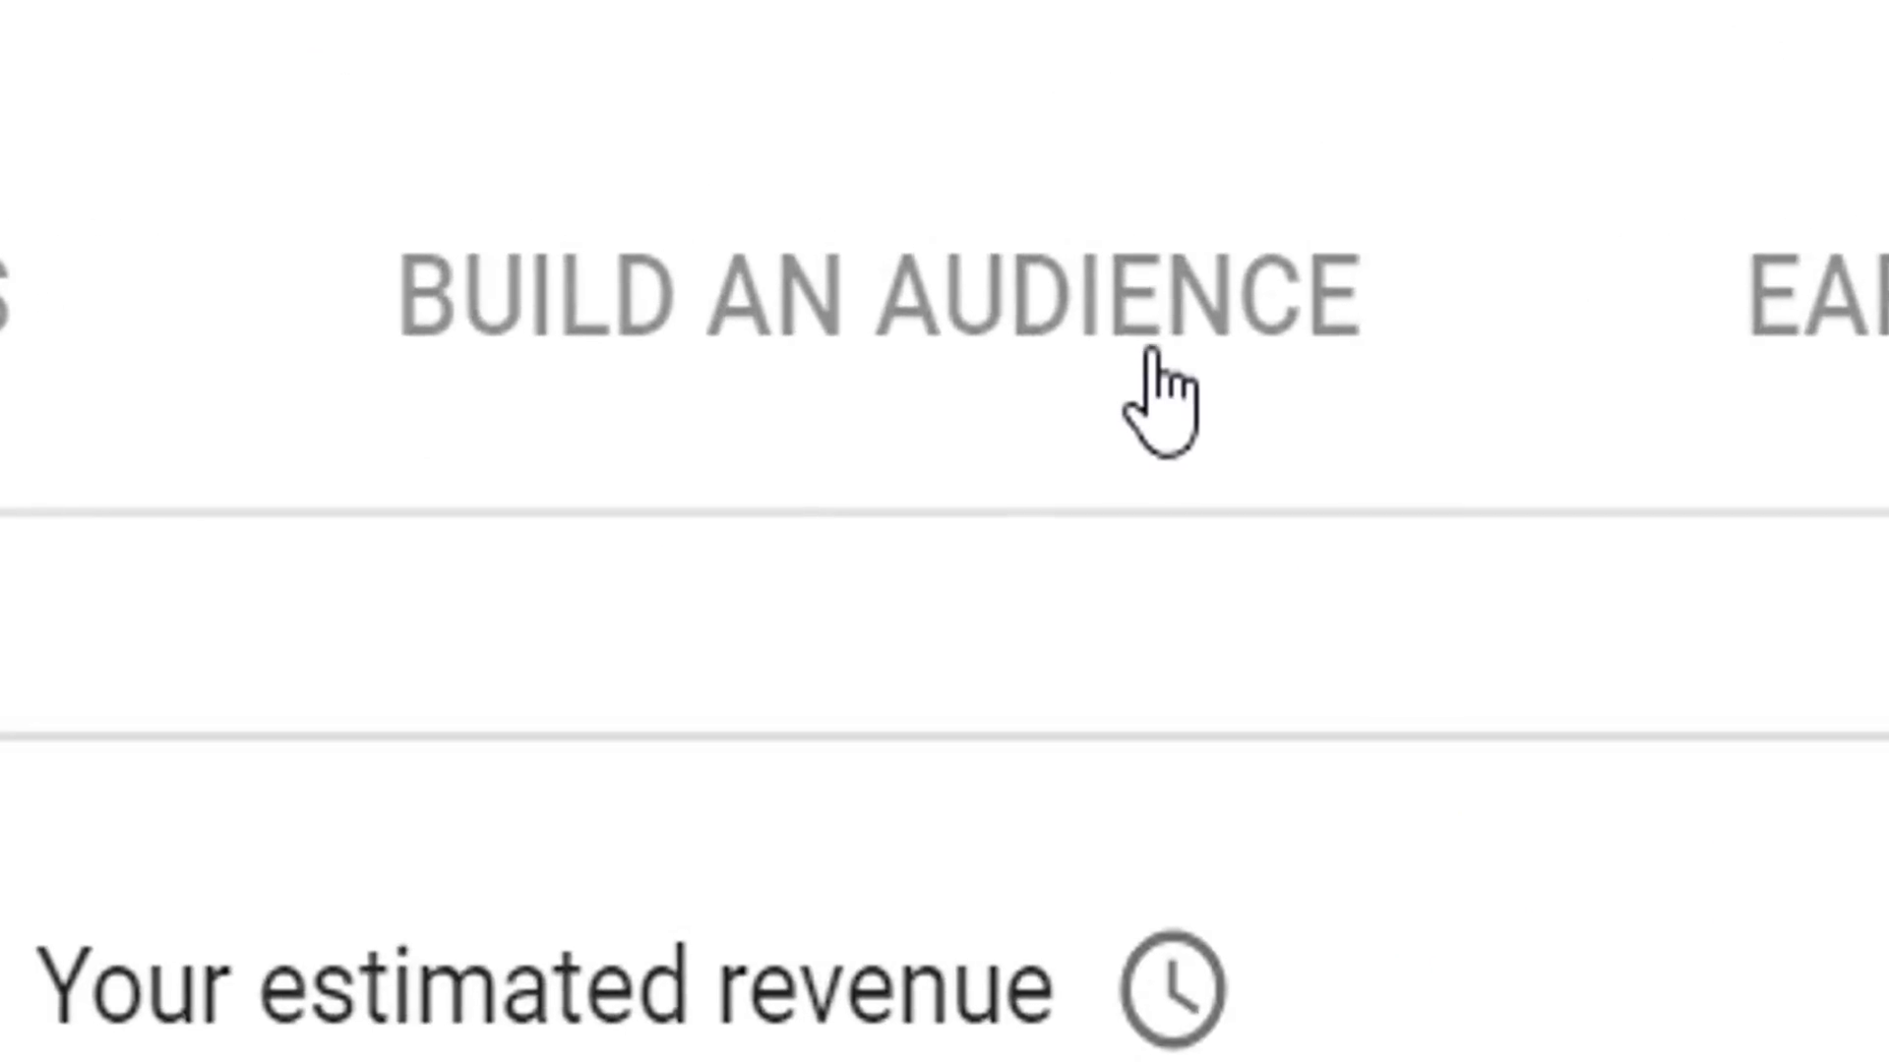
pyautogui.click(1168, 321)
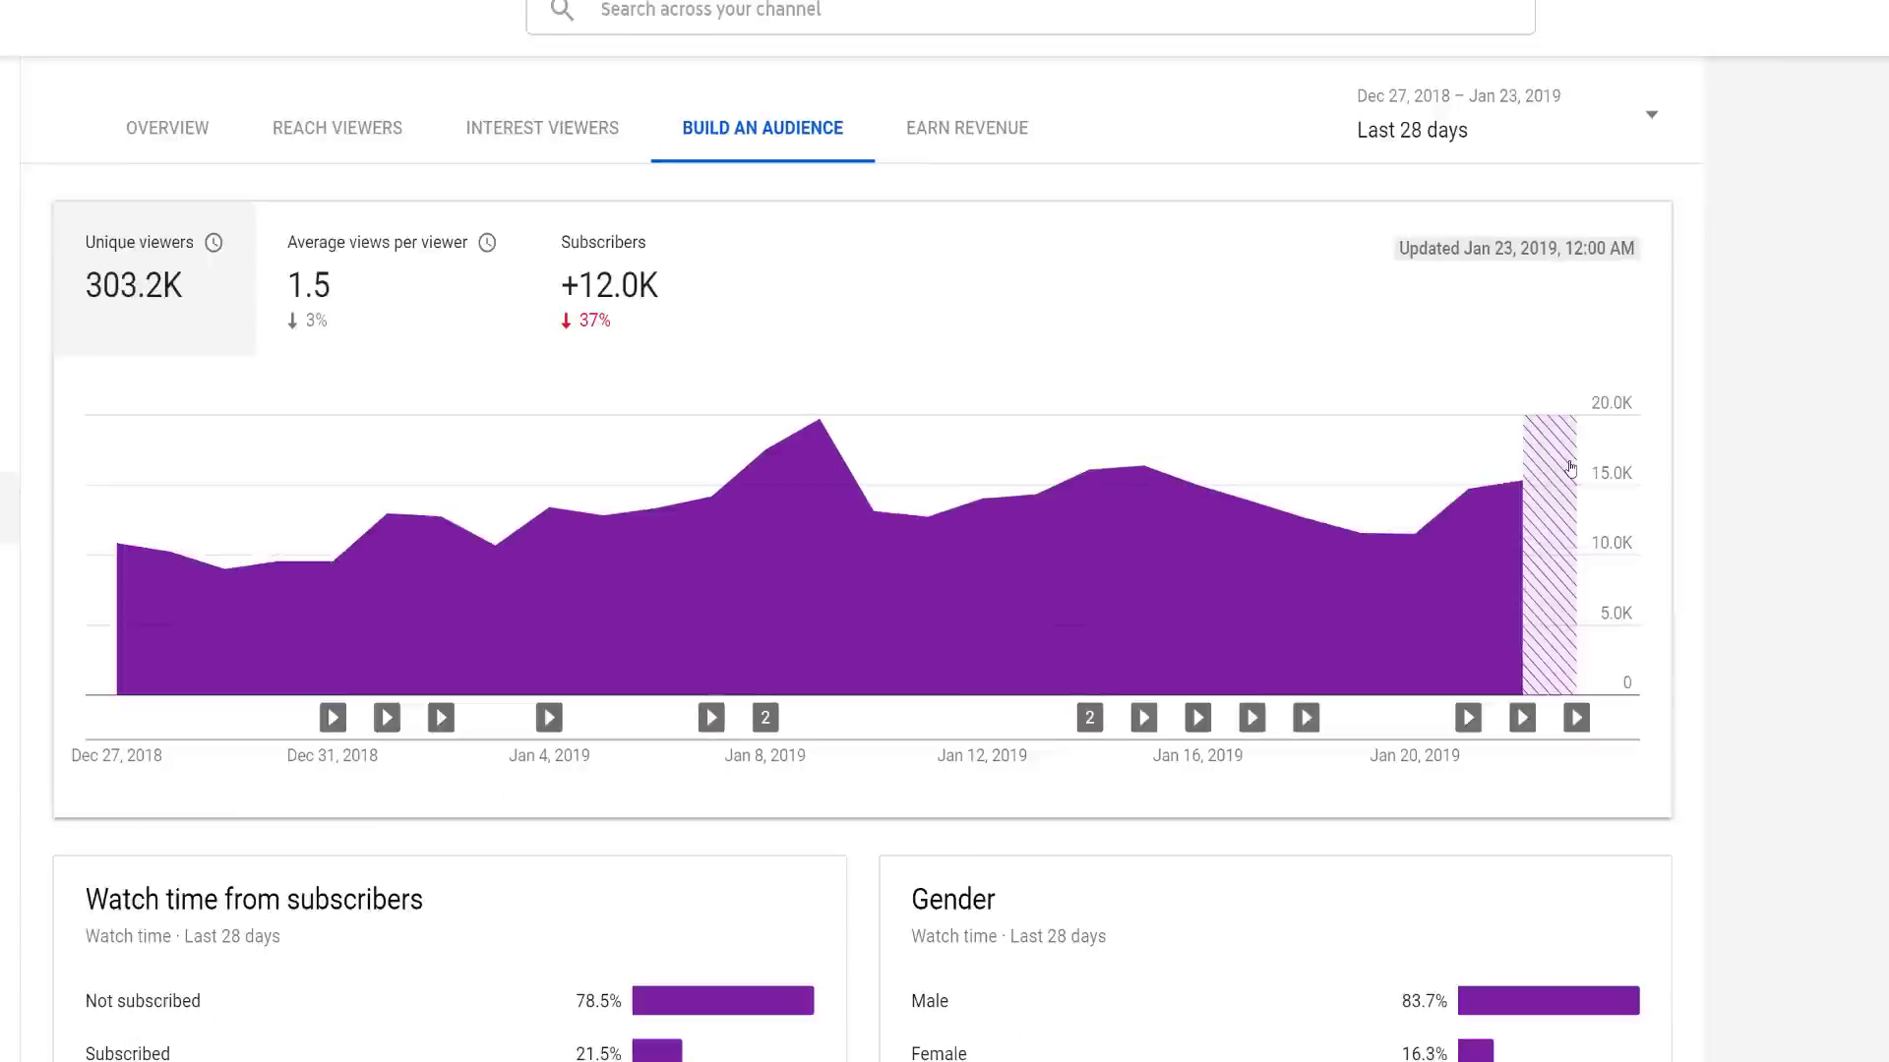
pyautogui.scroll(-4, 1448, 587)
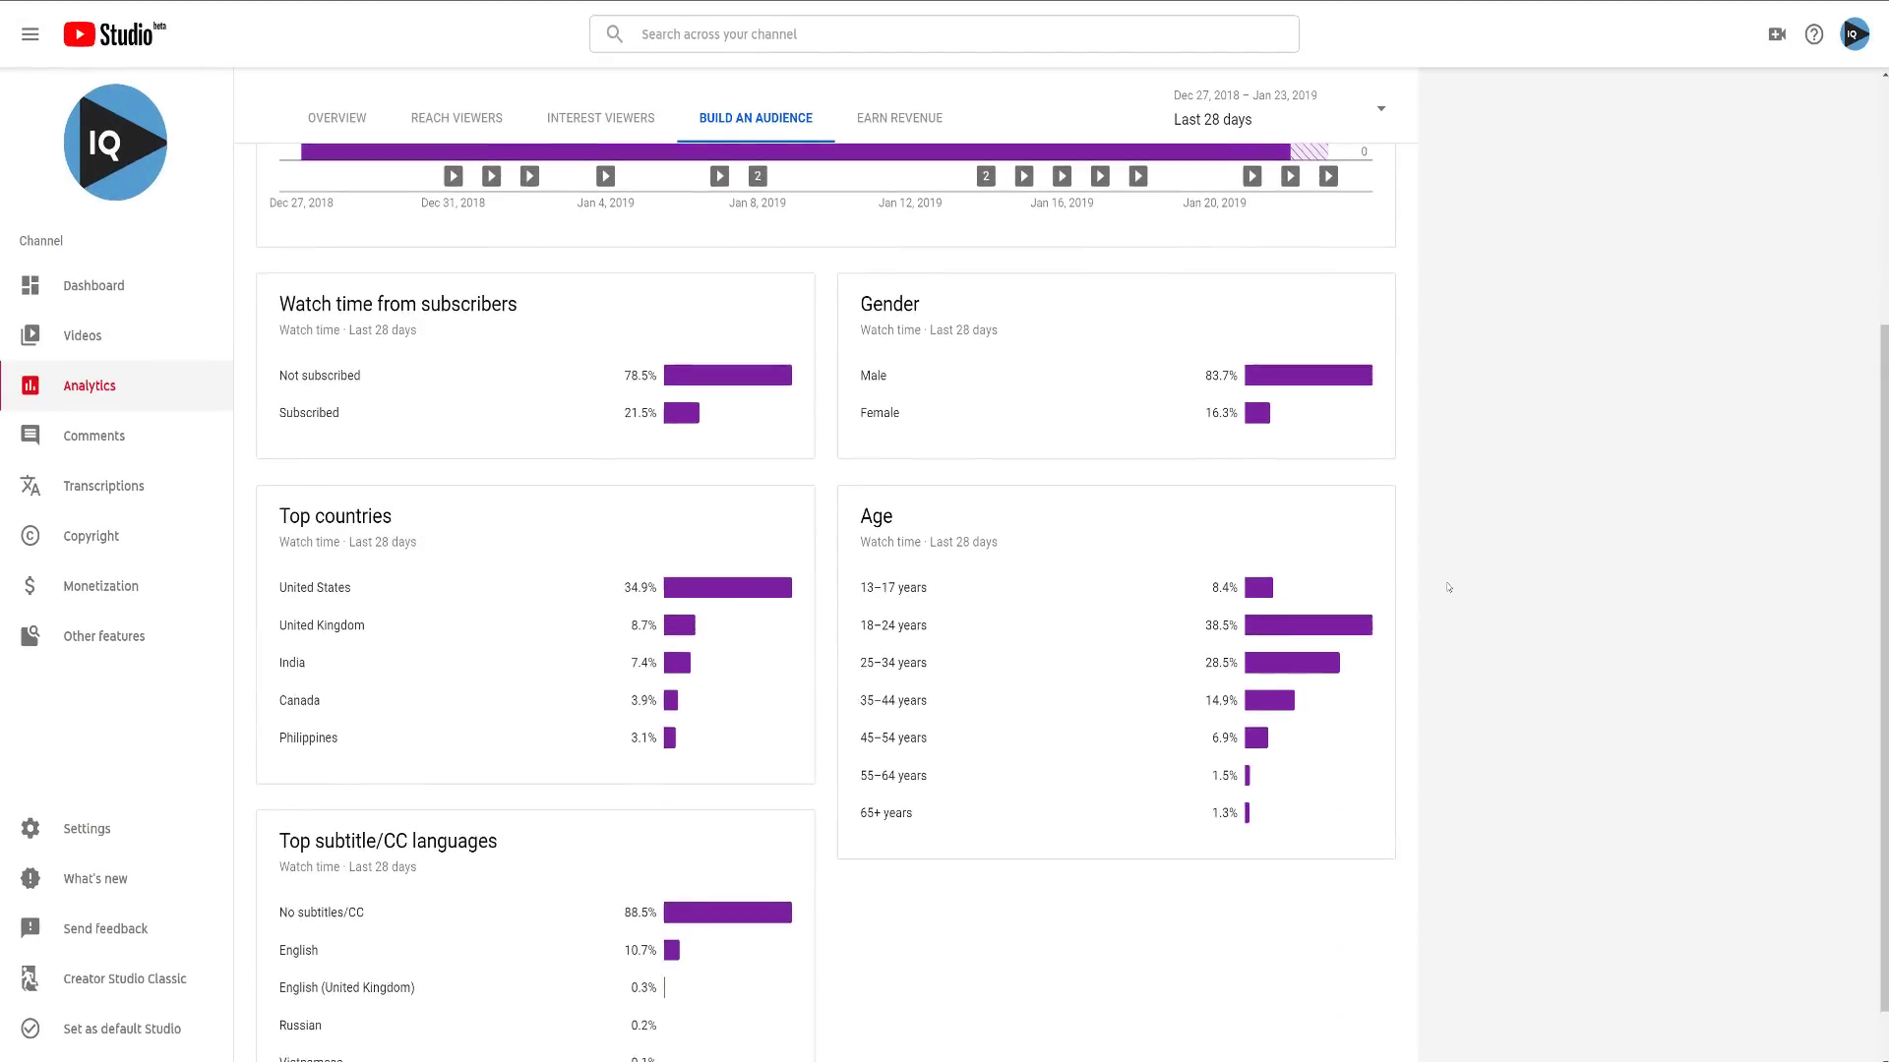